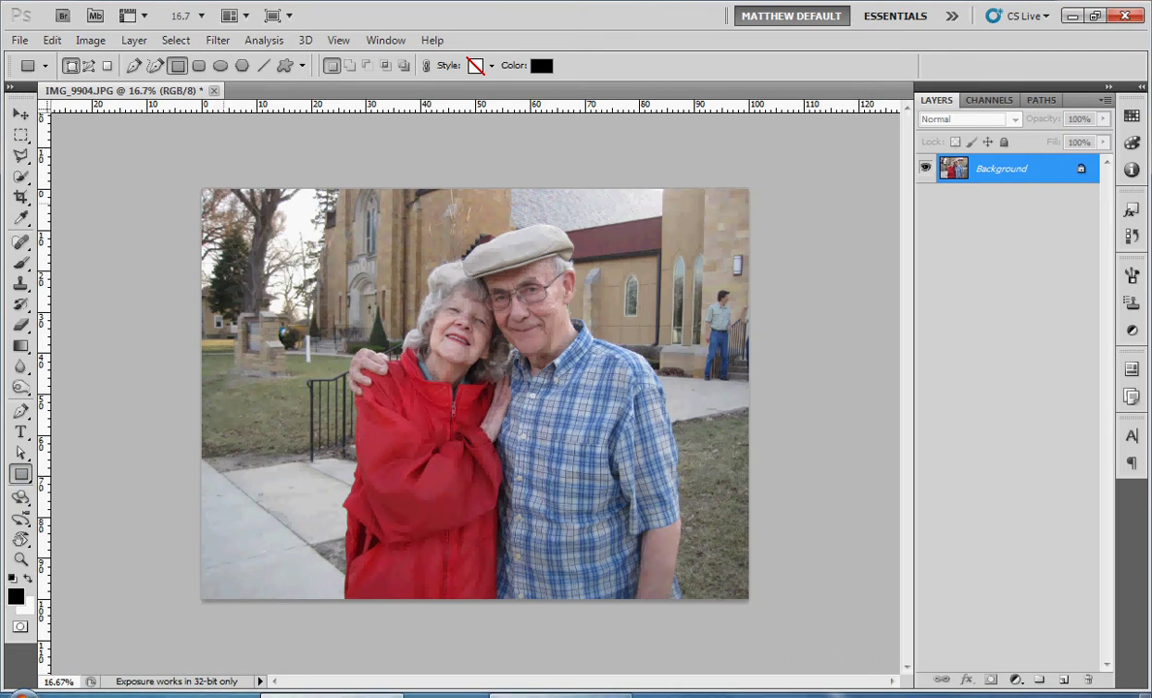
- Draw a black rectangle shape over most of the photo, covering the couple's heads, and set its layer fill to 0%
drag(224, 205, 711, 485)
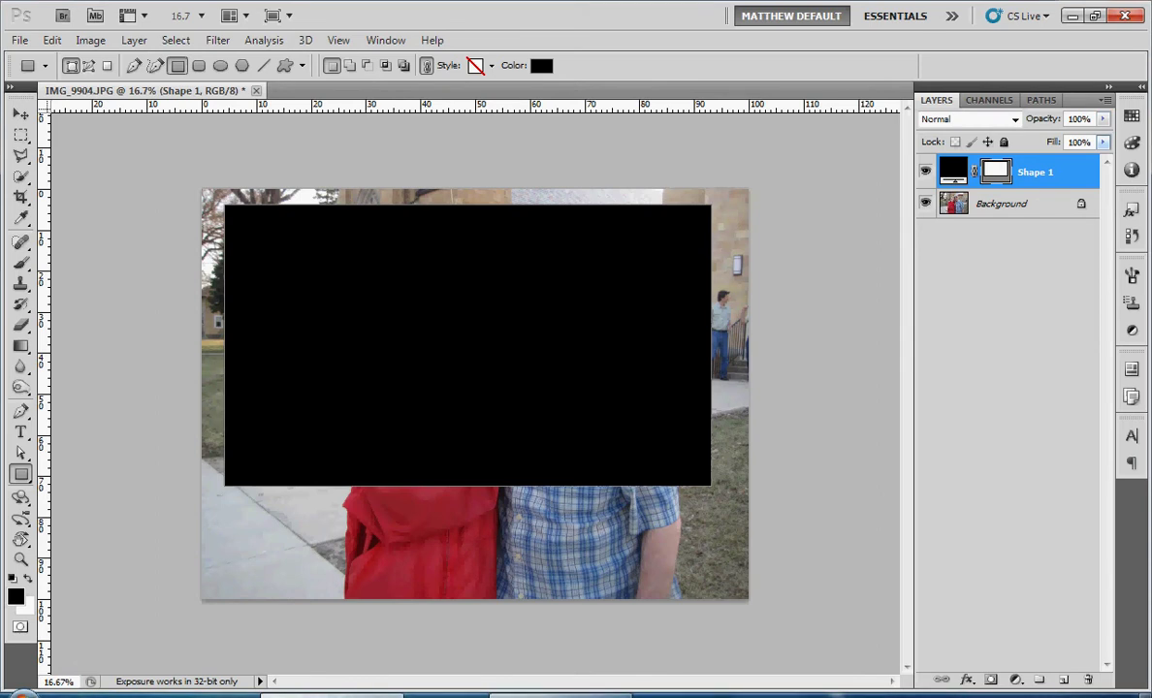
click(1102, 143)
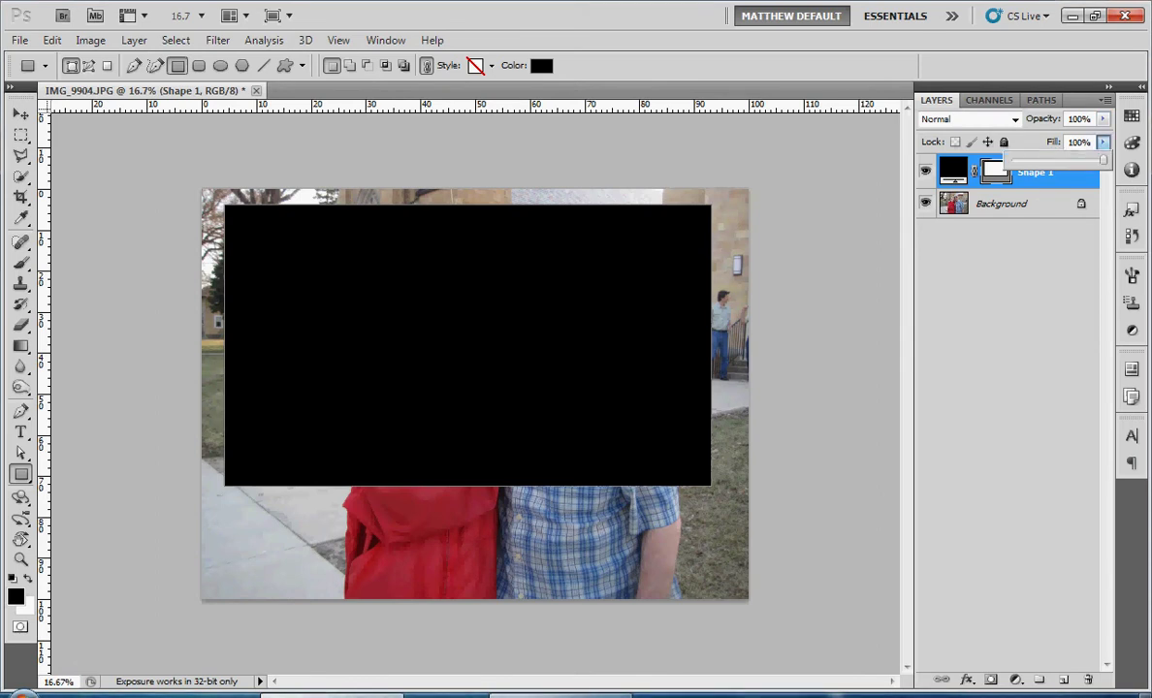
drag(1102, 160, 1010, 160)
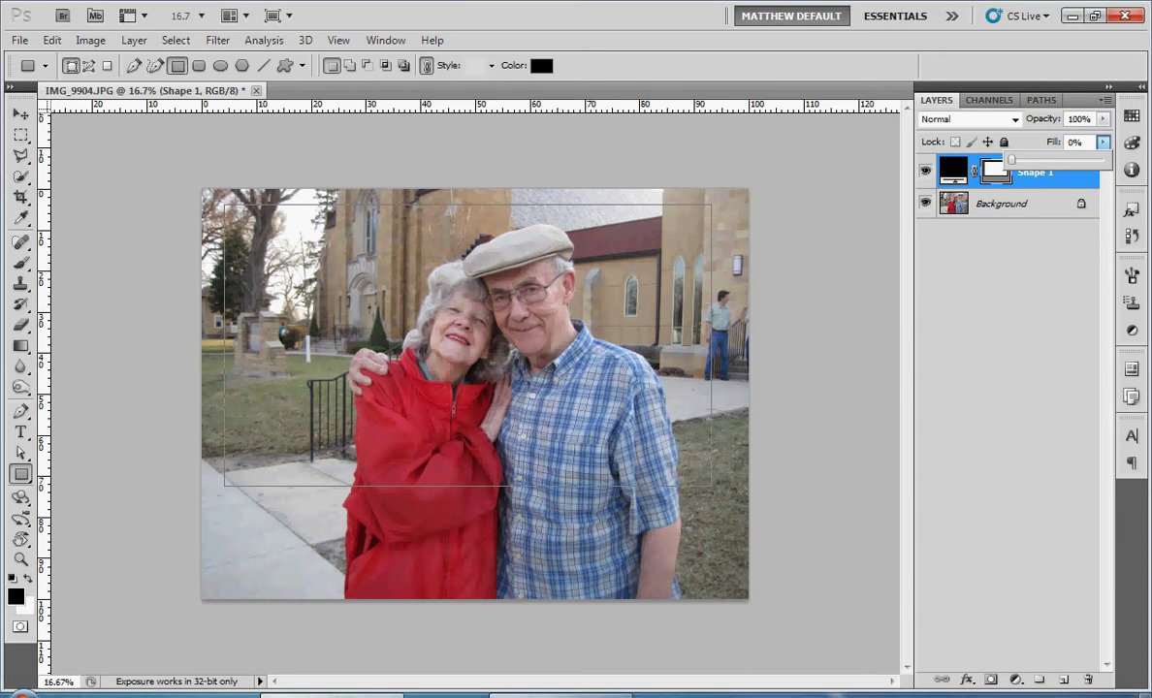
- Enable the Stroke effect in the rectangle layer's style and show its settings
click(1016, 203)
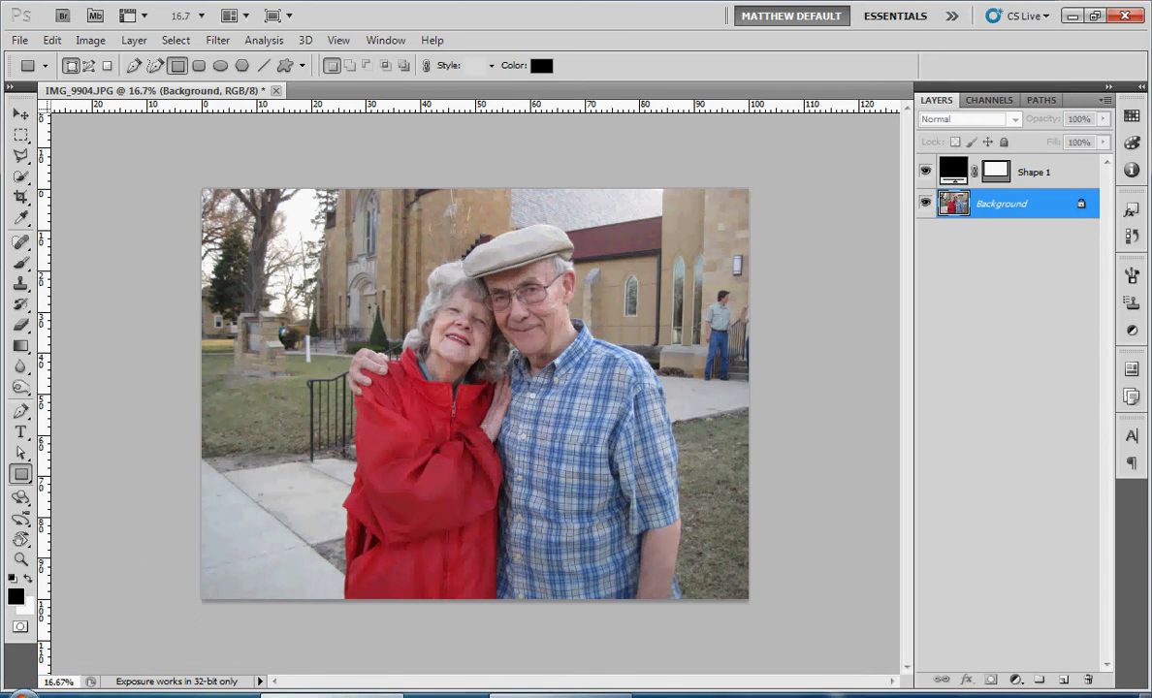
click(1035, 172)
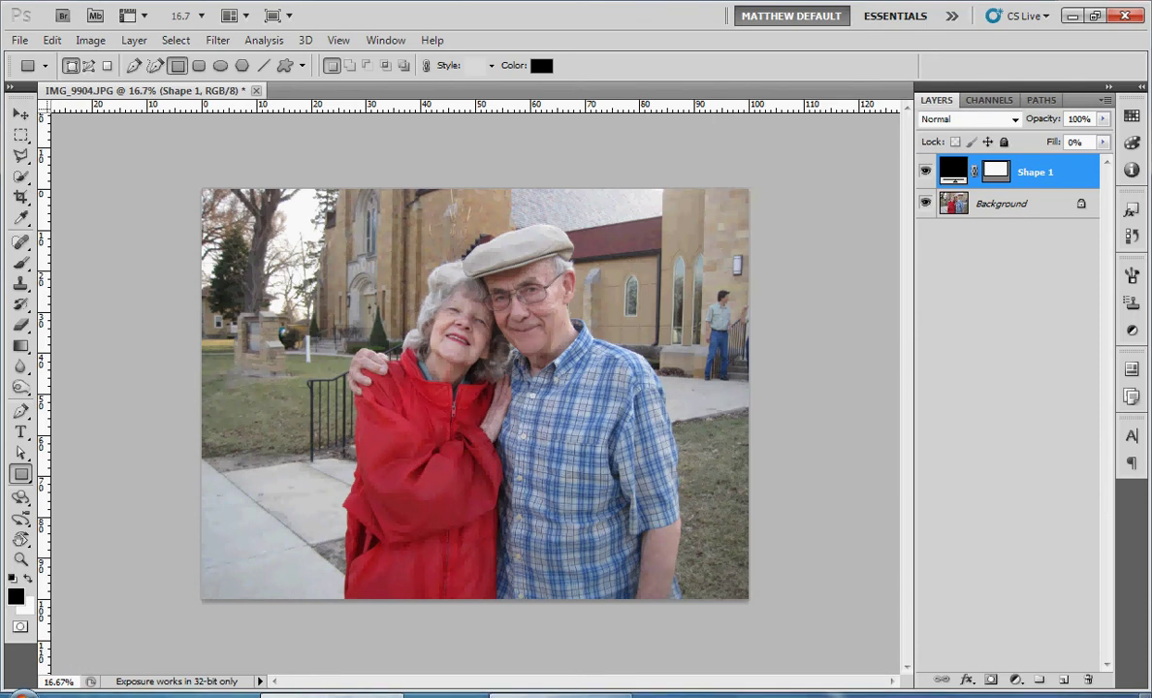
double_click(1056, 171)
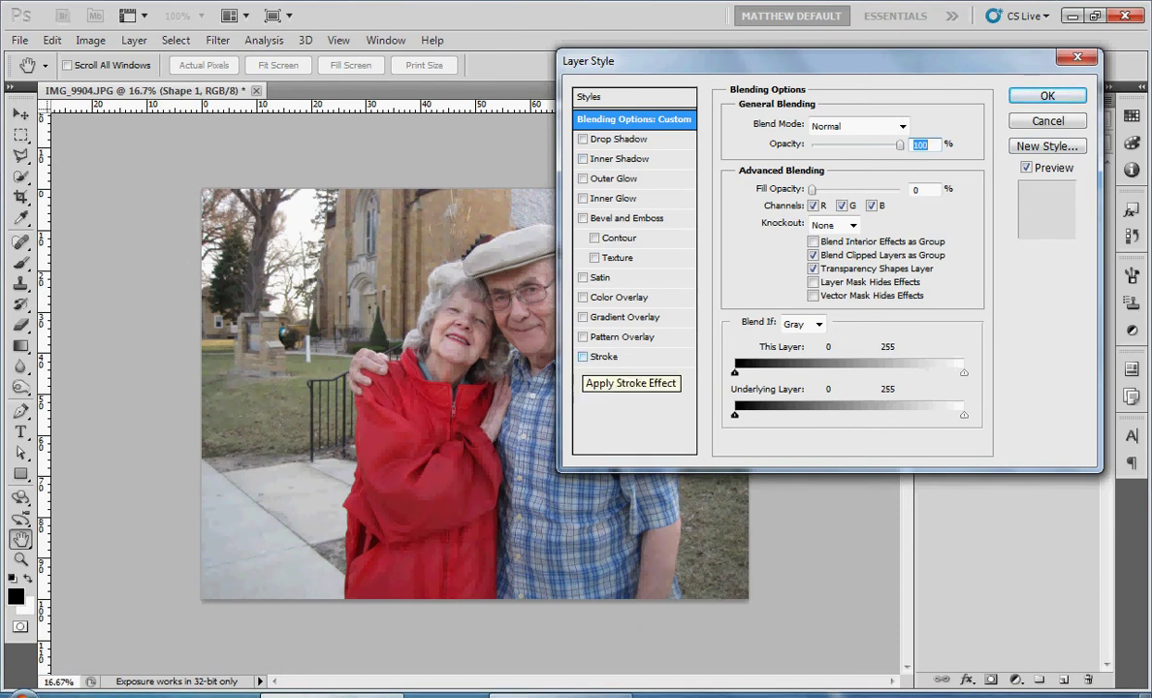
click(582, 356)
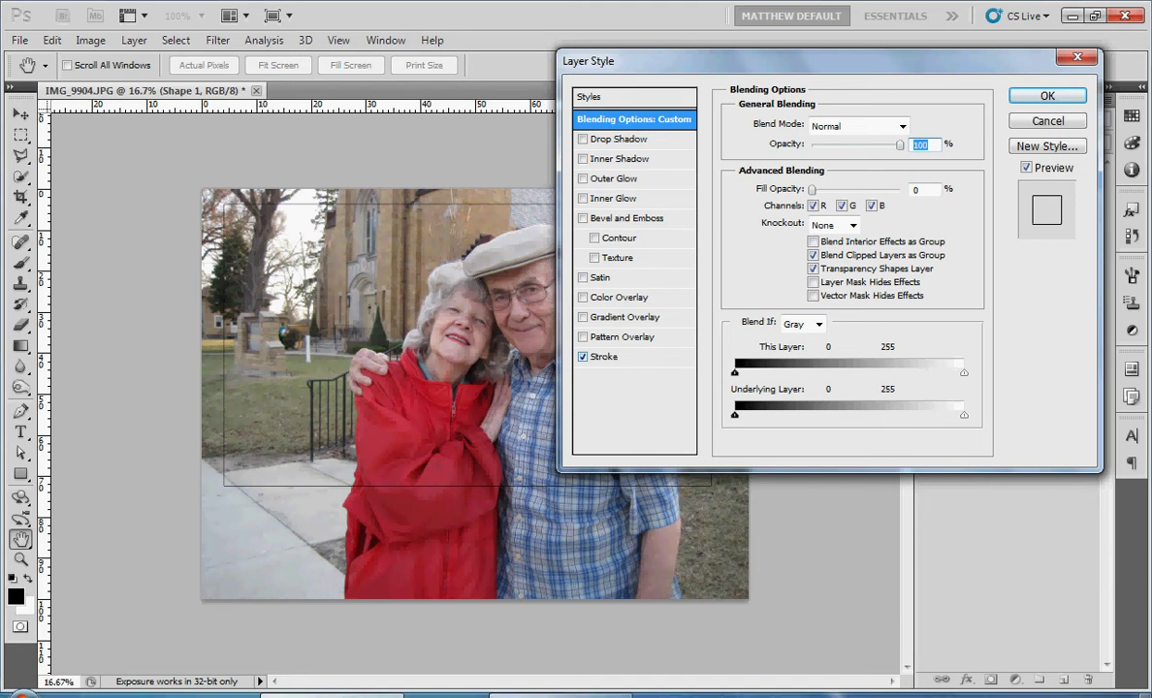
click(626, 357)
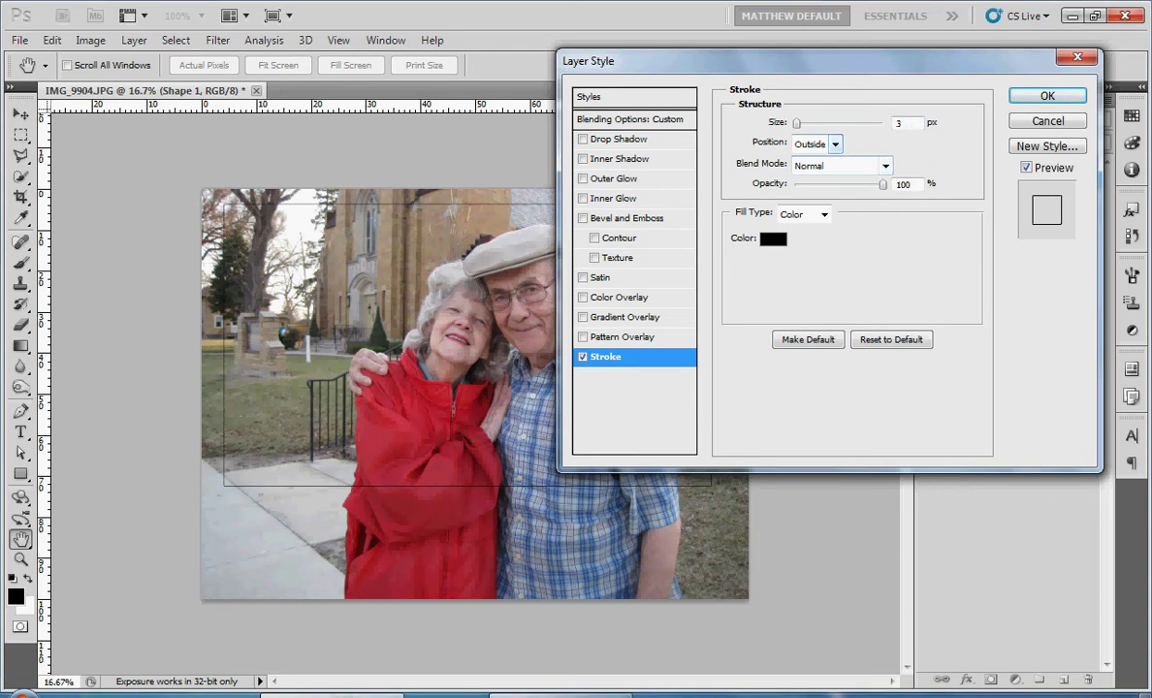
- Try out different stroke sizes on the rectangle, raising it to 59 px and lowering it to 1 px
drag(797, 123, 804, 123)
key(Up)
key(Up)
key(Up)
key(Up)
key(Up)
key(Up)
key(Up)
key(Up)
key(Up)
key(Up)
key(Up)
key(Up)
key(Up)
key(Up)
key(Up)
key(Up)
key(Up)
key(Up)
key(Up)
key(Up)
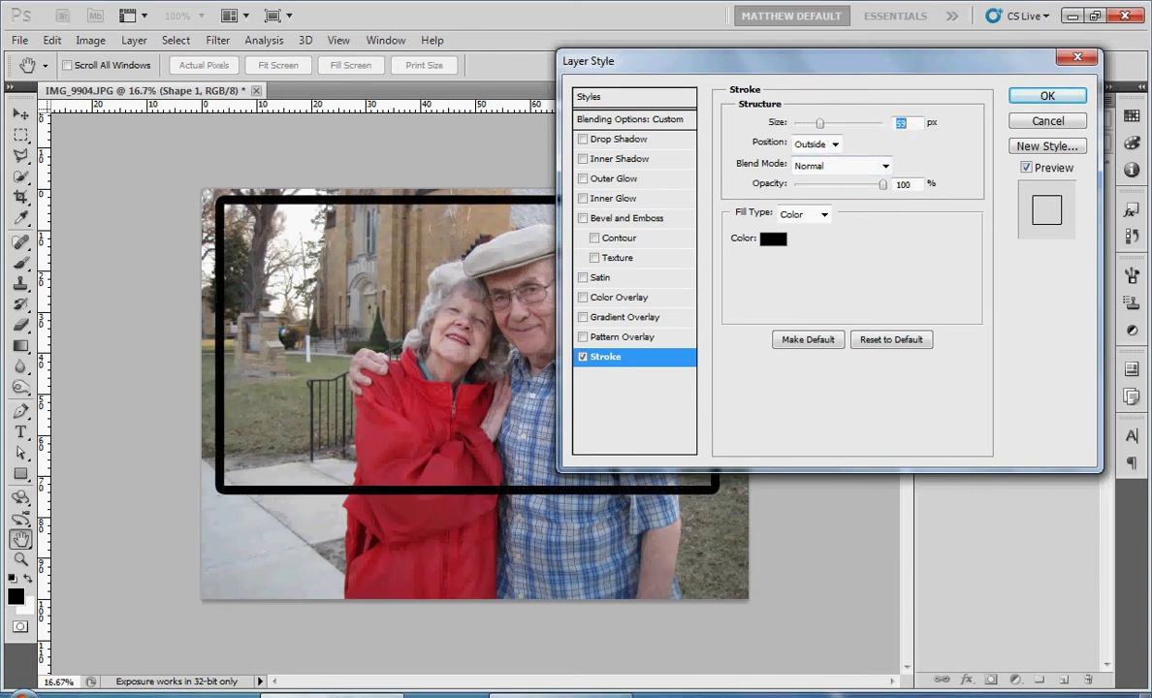
key(Down)
key(Down)
key(Down)
key(Down)
key(Down)
key(Down)
key(Down)
key(Down)
key(Down)
key(Down)
key(Down)
key(Down)
key(Down)
key(Down)
key(Down)
key(Down)
key(Down)
key(Down)
key(Down)
key(Down)
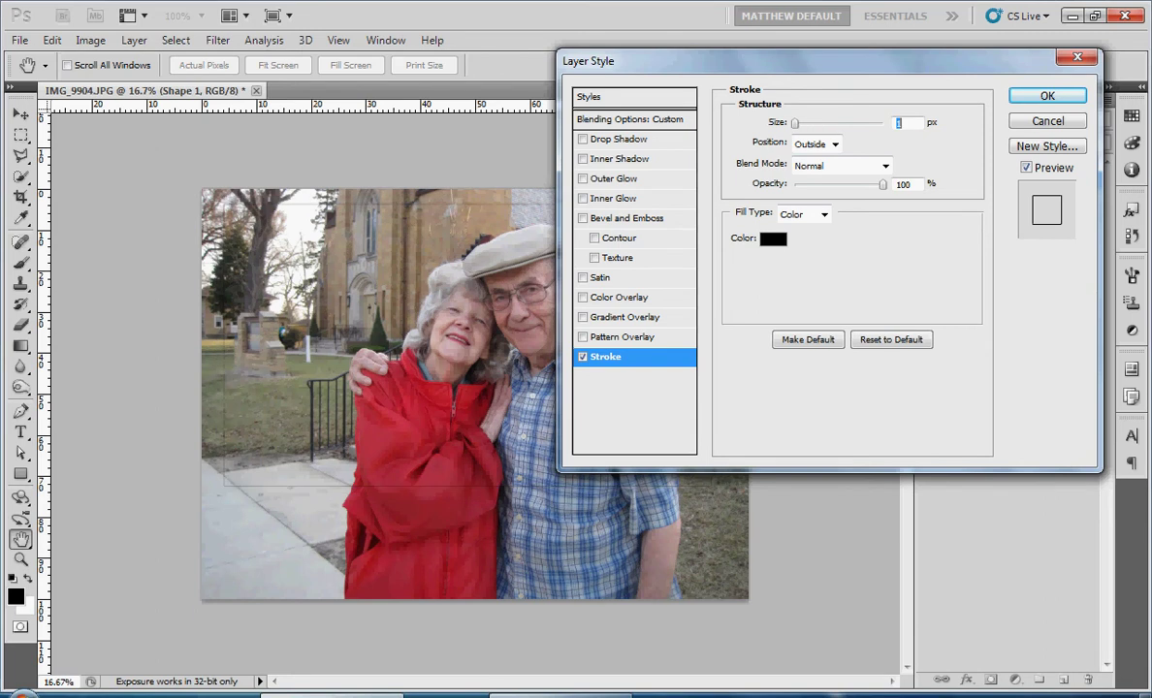
- Set the rectangle's stroke to size 106 px, position Inside and opacity 61%
drag(802, 123, 835, 124)
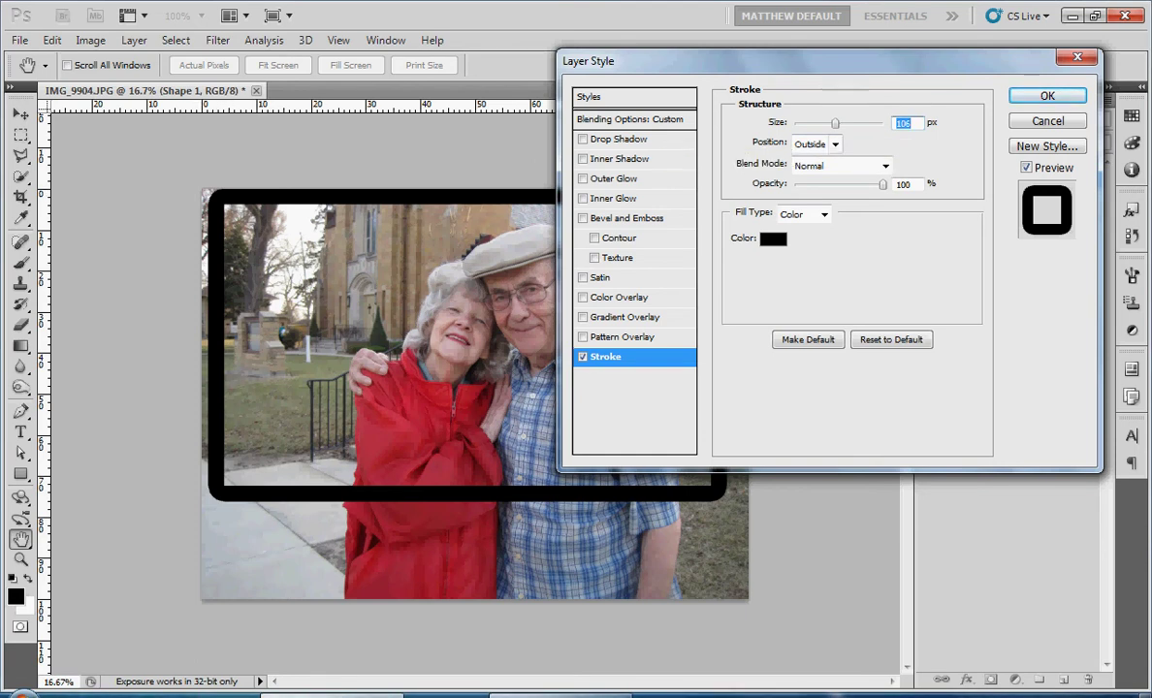
click(835, 145)
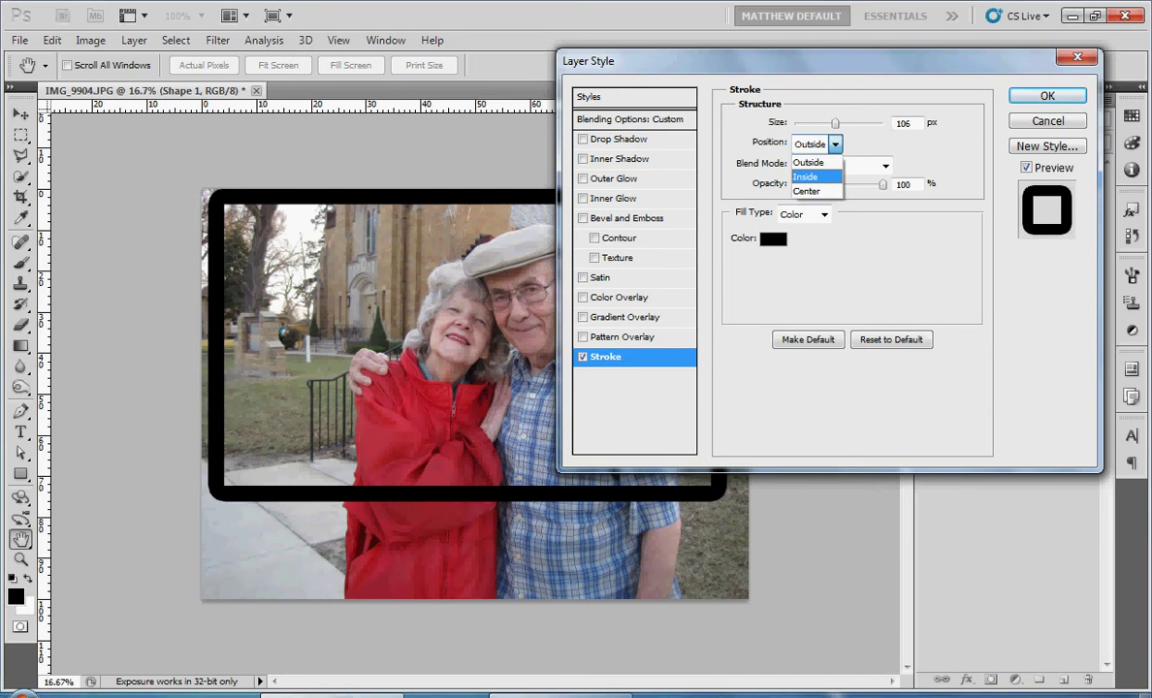
click(806, 176)
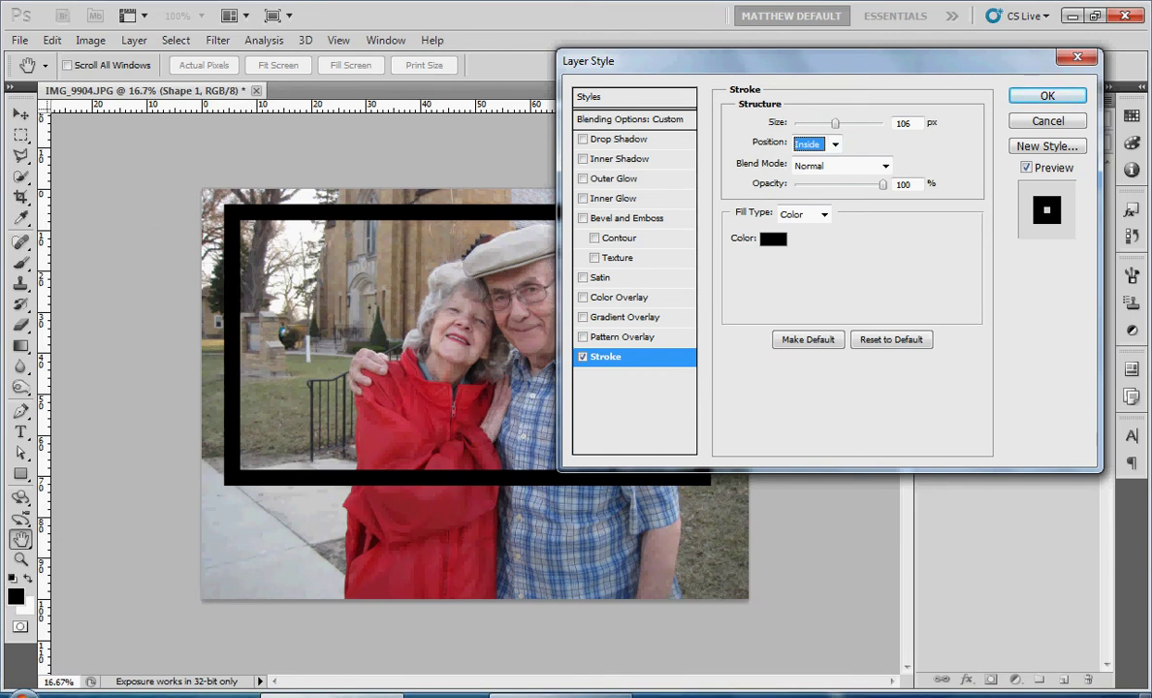
click(835, 123)
mouse_move(882, 184)
mouse_down()
mouse_move(823, 184)
mouse_move(848, 184)
mouse_up()
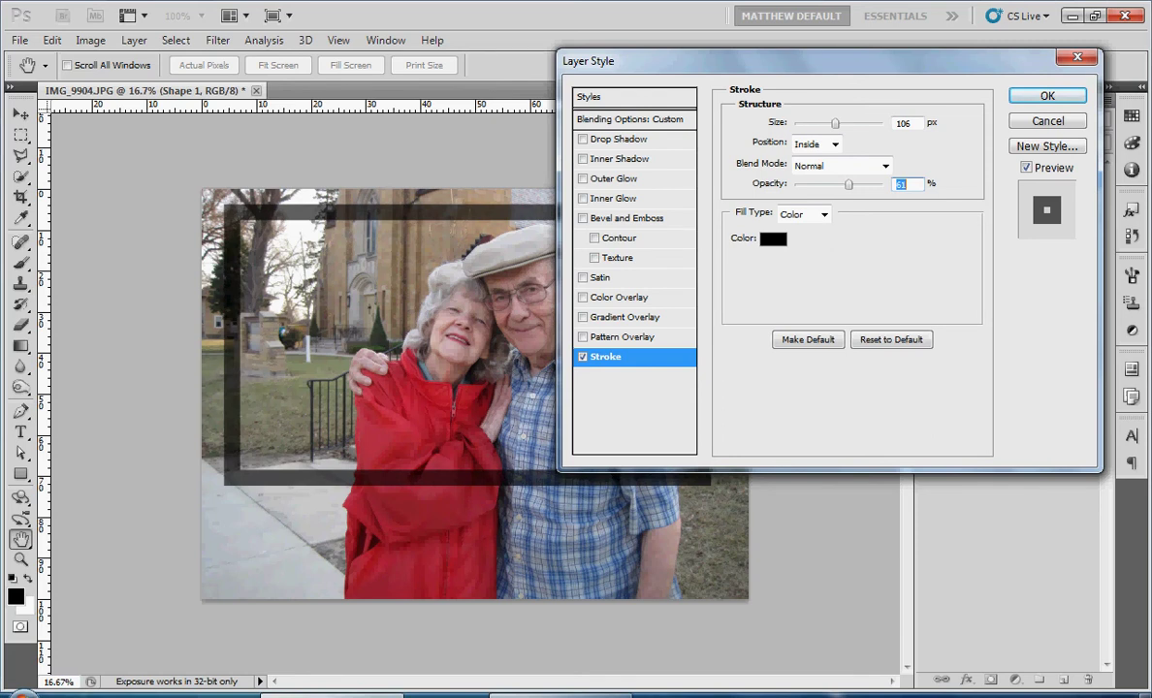
- Try red, blue and tan samples from the photo as stroke color, settling on the dark green (#30382d) of the small evergreen
click(772, 239)
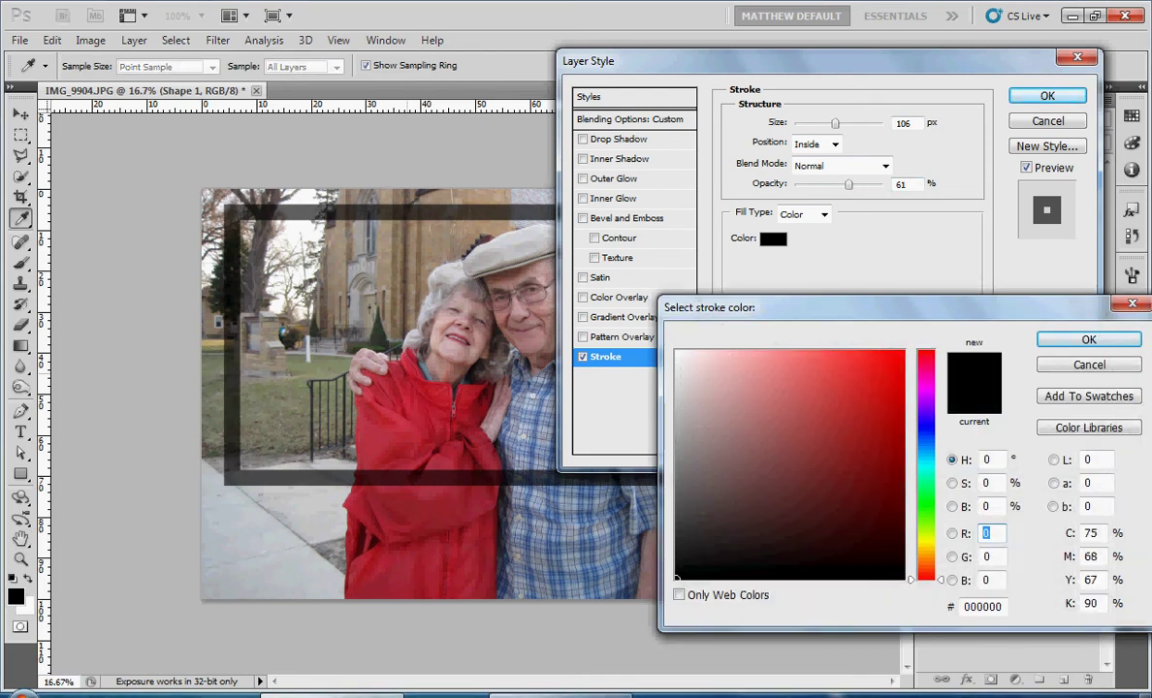
click(387, 415)
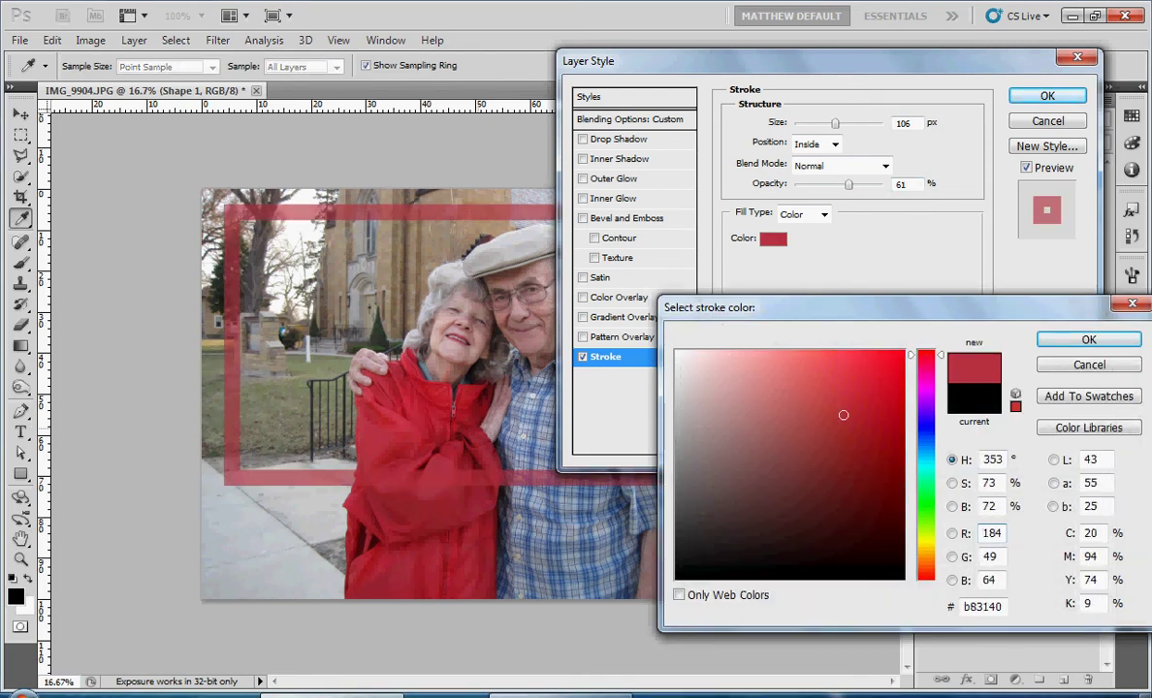
click(536, 389)
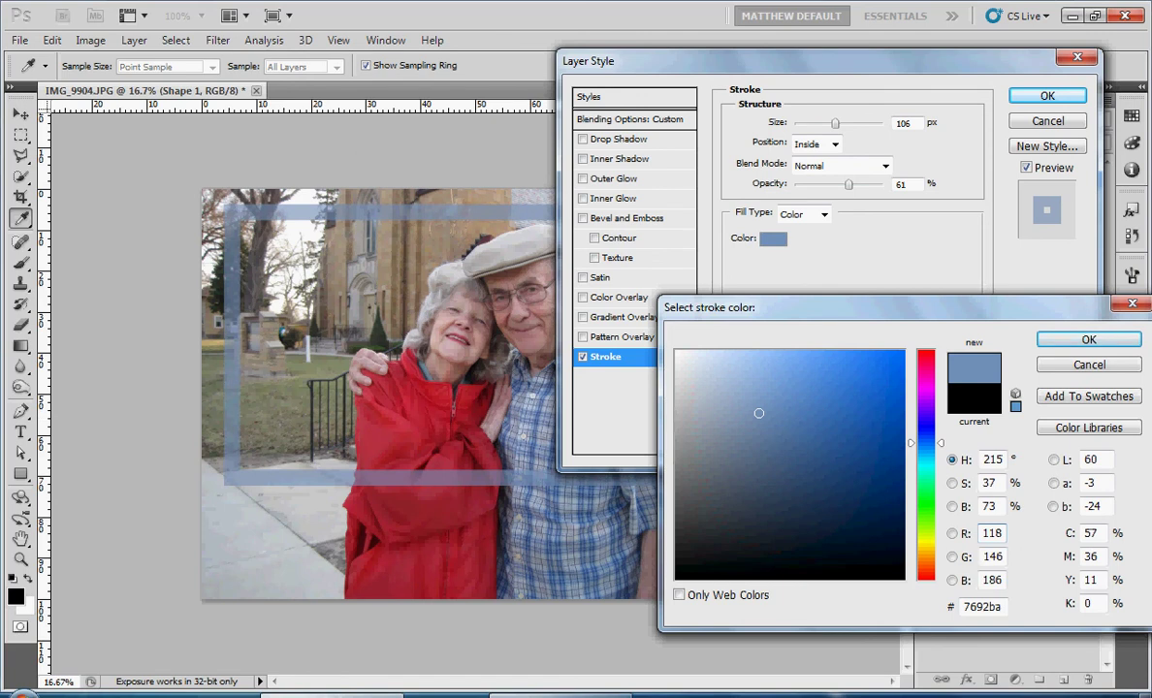
click(361, 223)
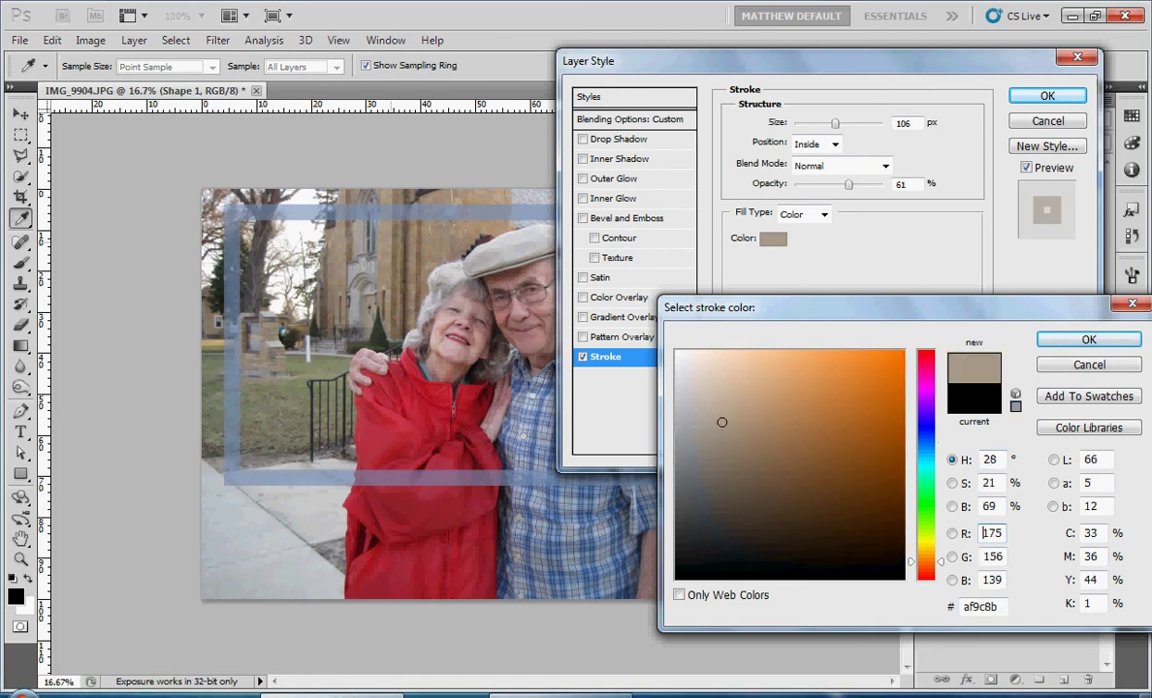
click(381, 329)
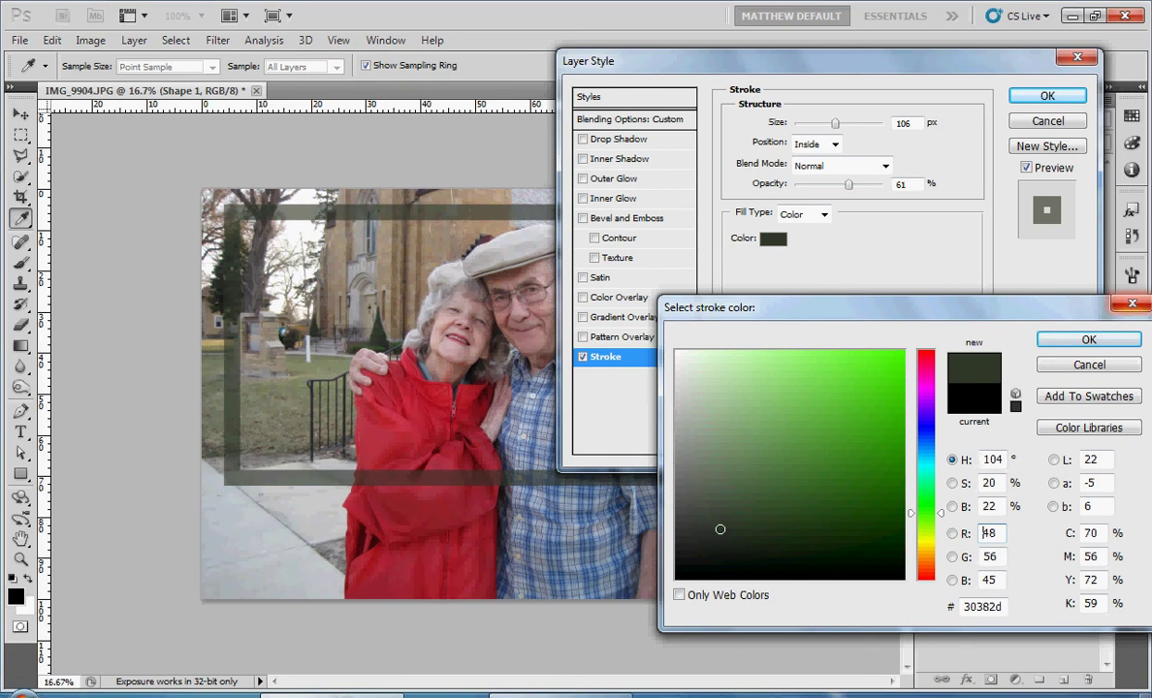
key(Return)
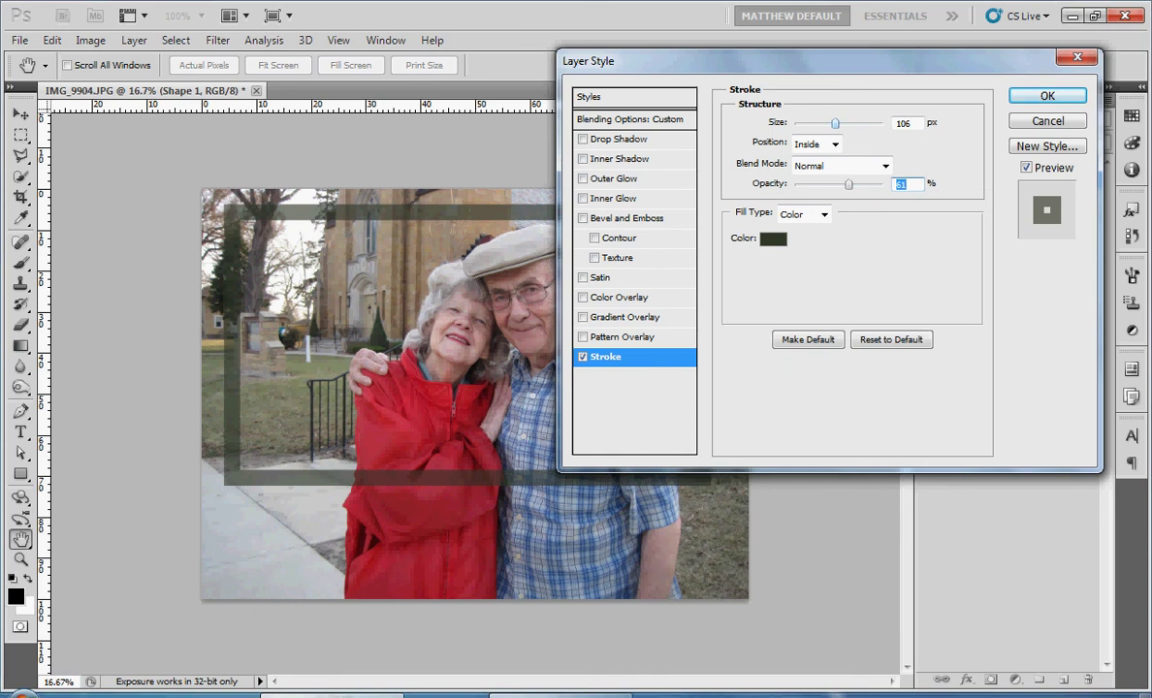
- Reduce the stroke size to 87 px and apply the layer style to the rectangle
drag(835, 123, 829, 123)
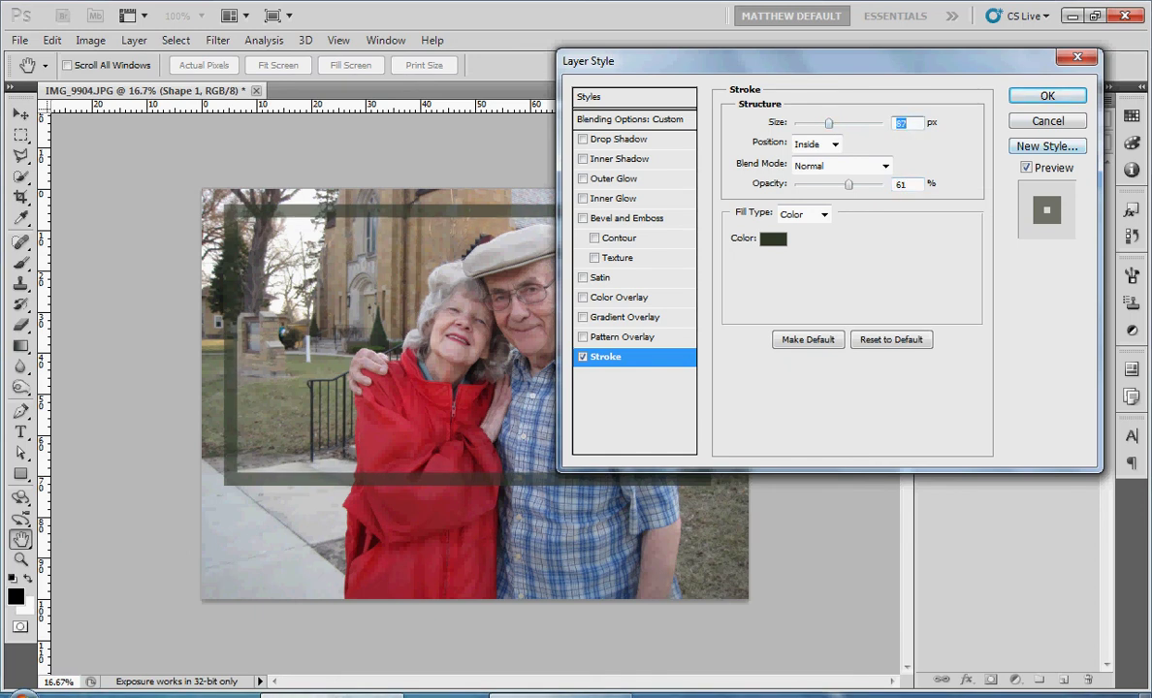
click(1047, 95)
key(Return)
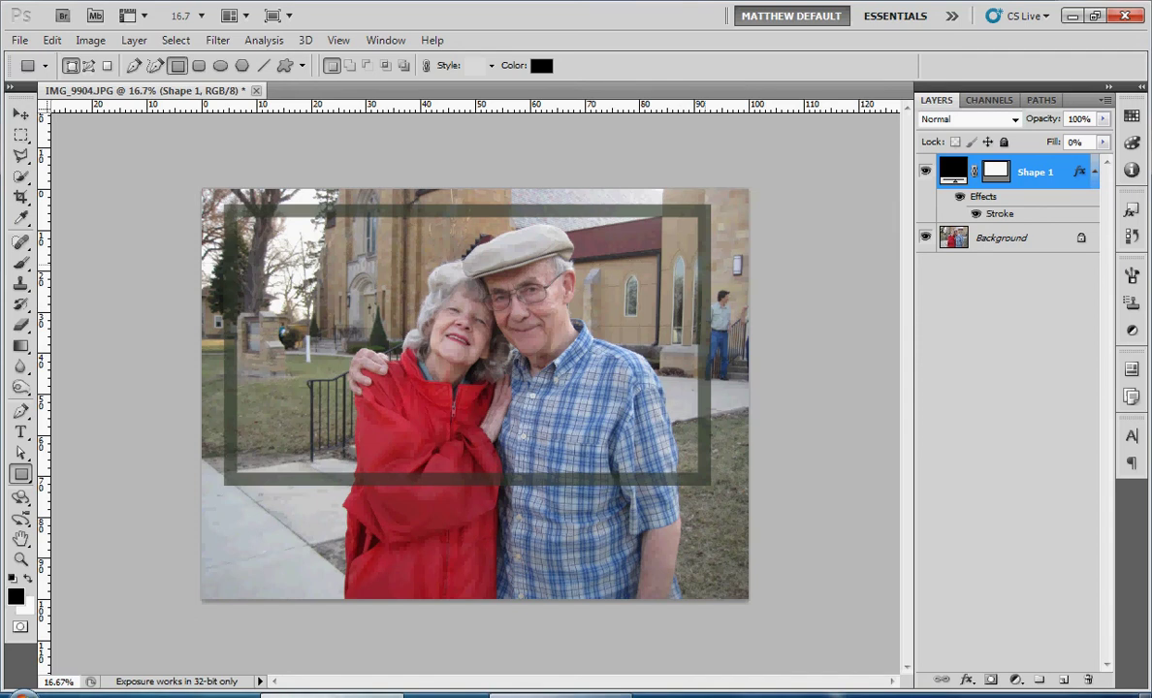
- Free-transform the frame to 102.96% width and 132.59% height, stretching it toward the photo's right and lower edges
key(ctrl+t)
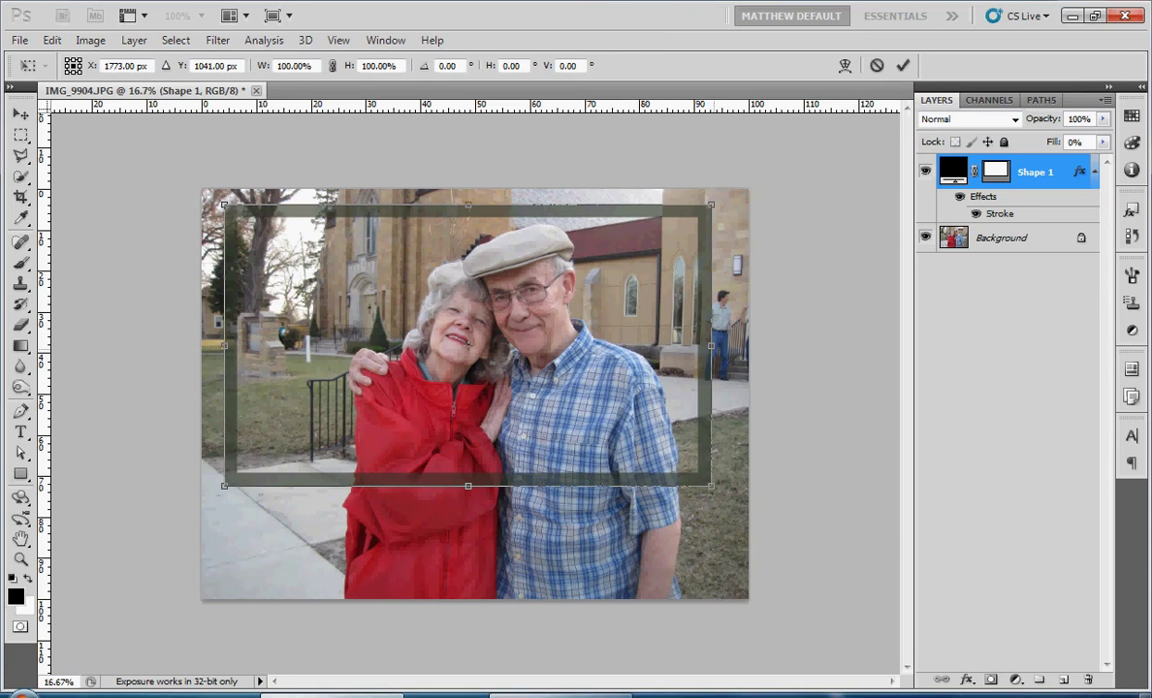
drag(711, 345, 428, 345)
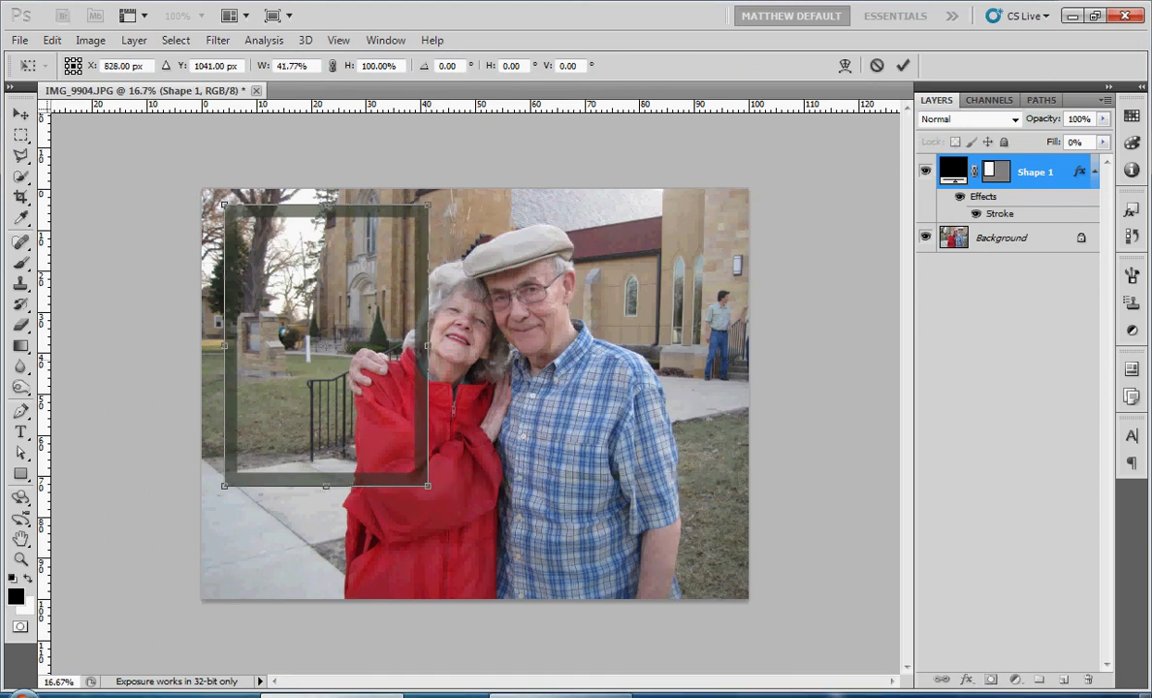
drag(428, 346, 721, 345)
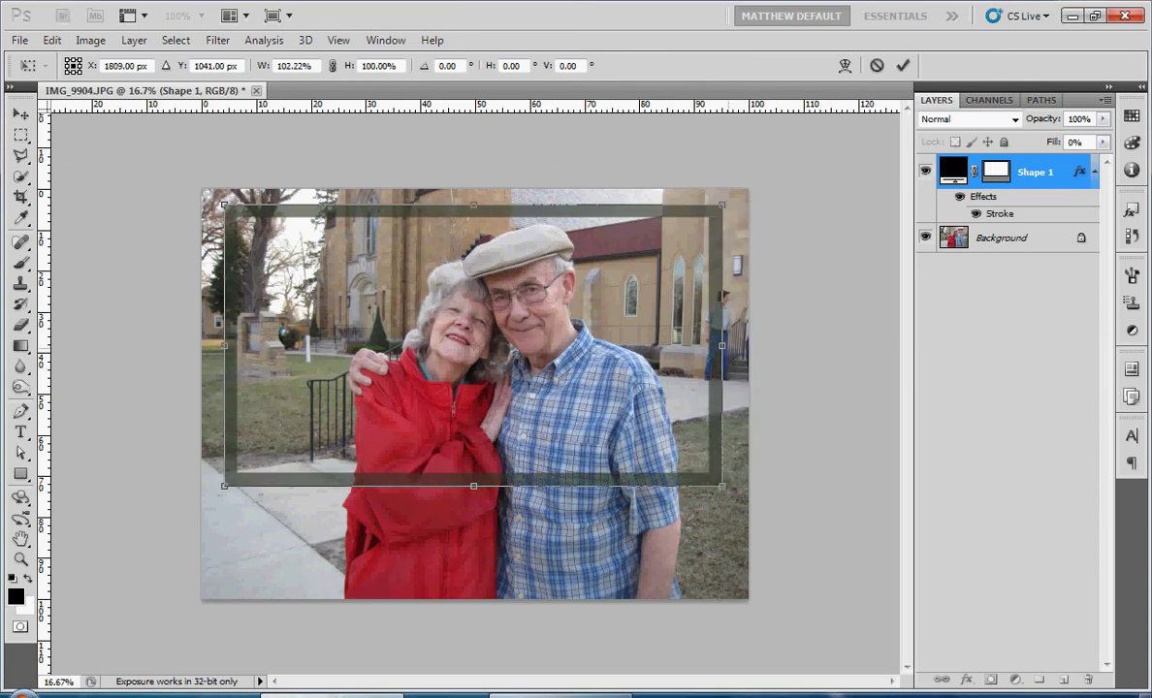
drag(721, 346, 726, 345)
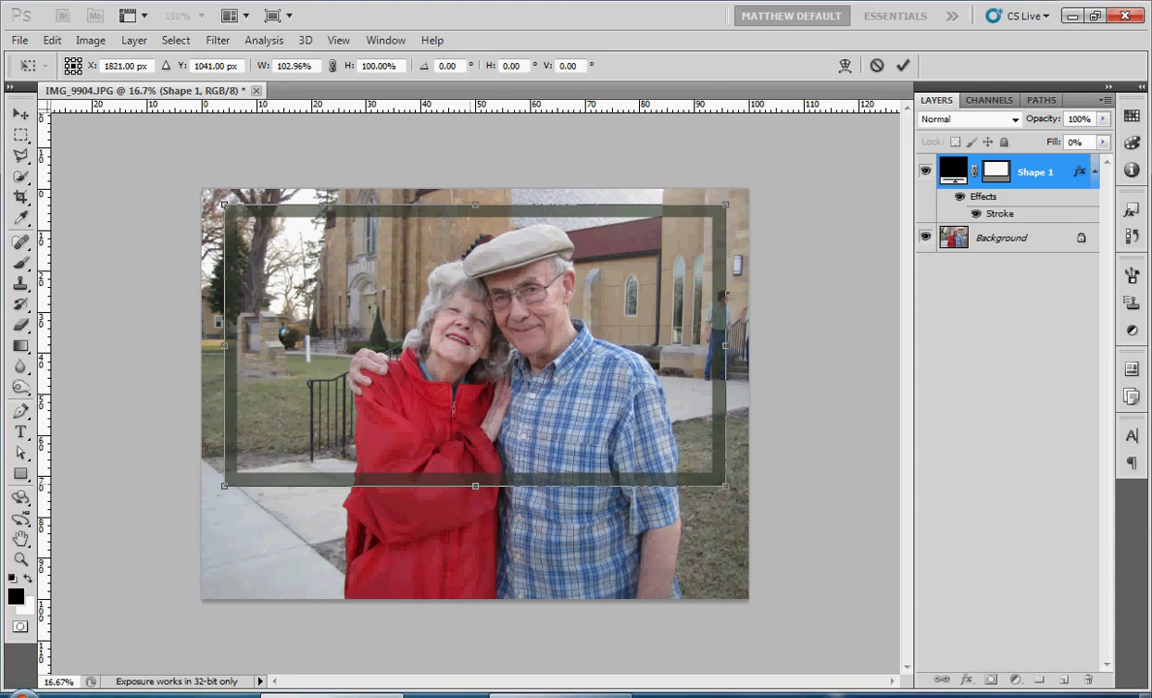
drag(475, 486, 475, 575)
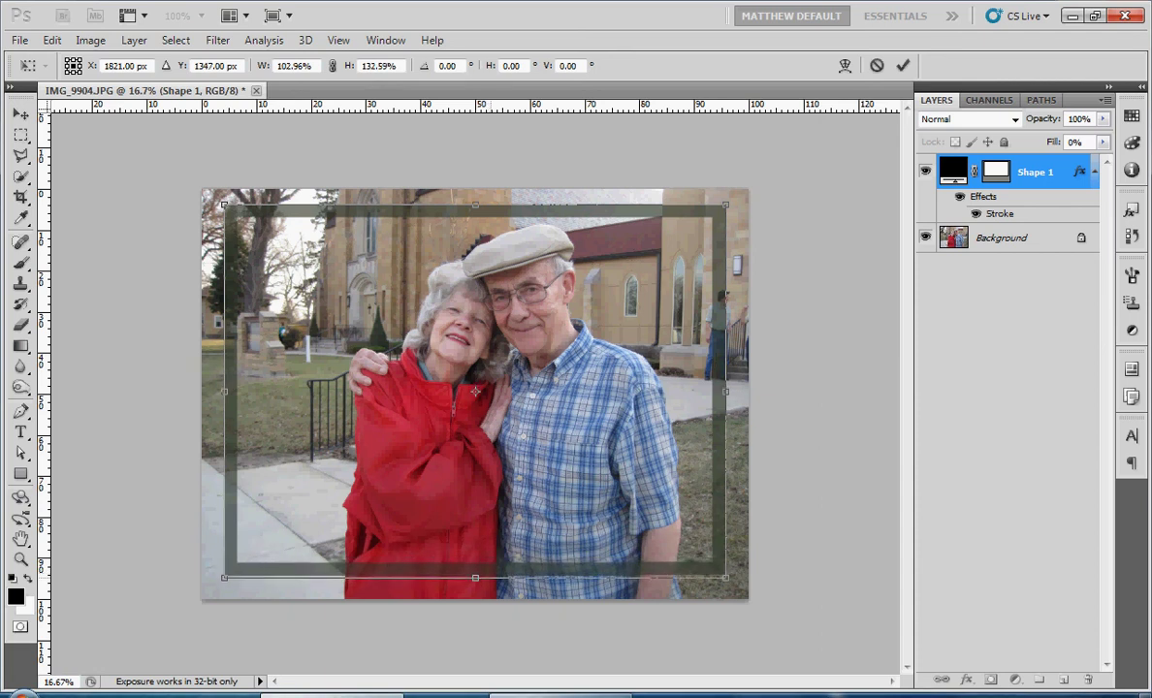
key(Return)
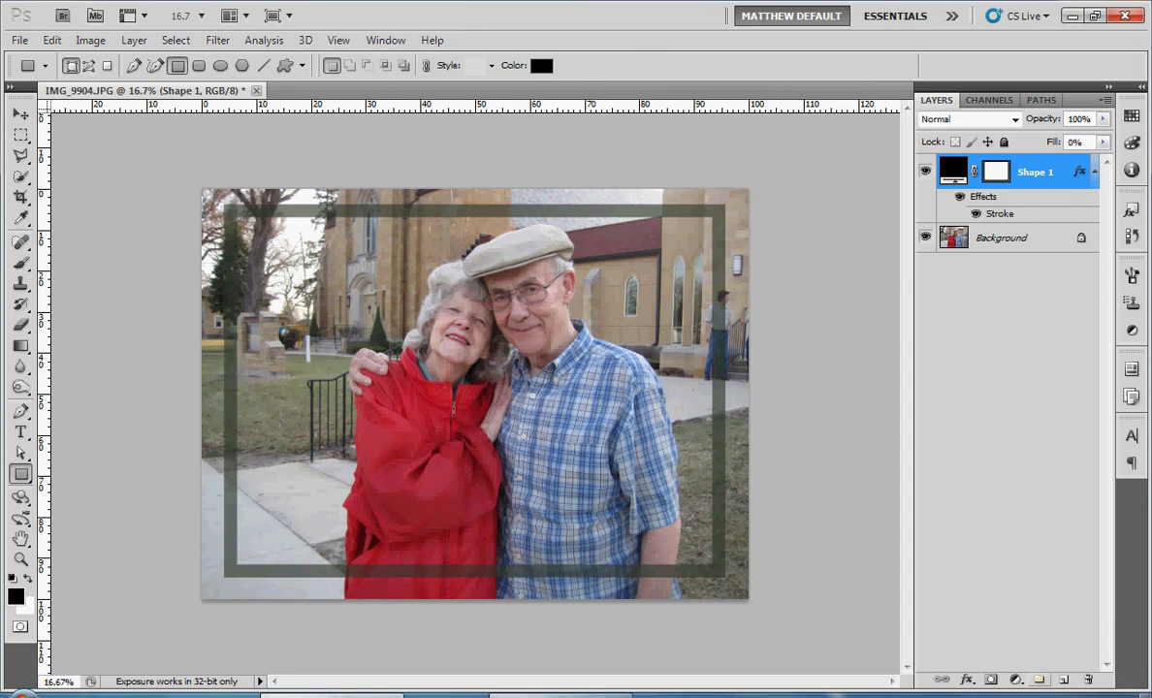
- Create a new layer group, move the Shape 1 frame layer into it and collapse the group
click(1038, 679)
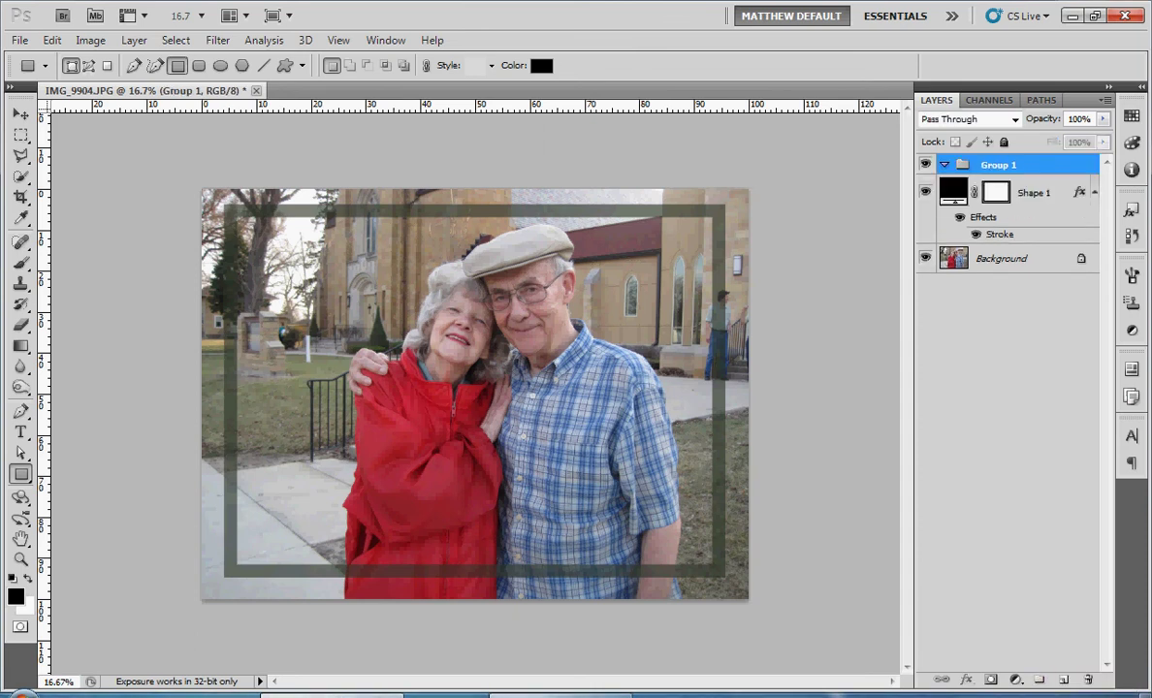
click(1035, 192)
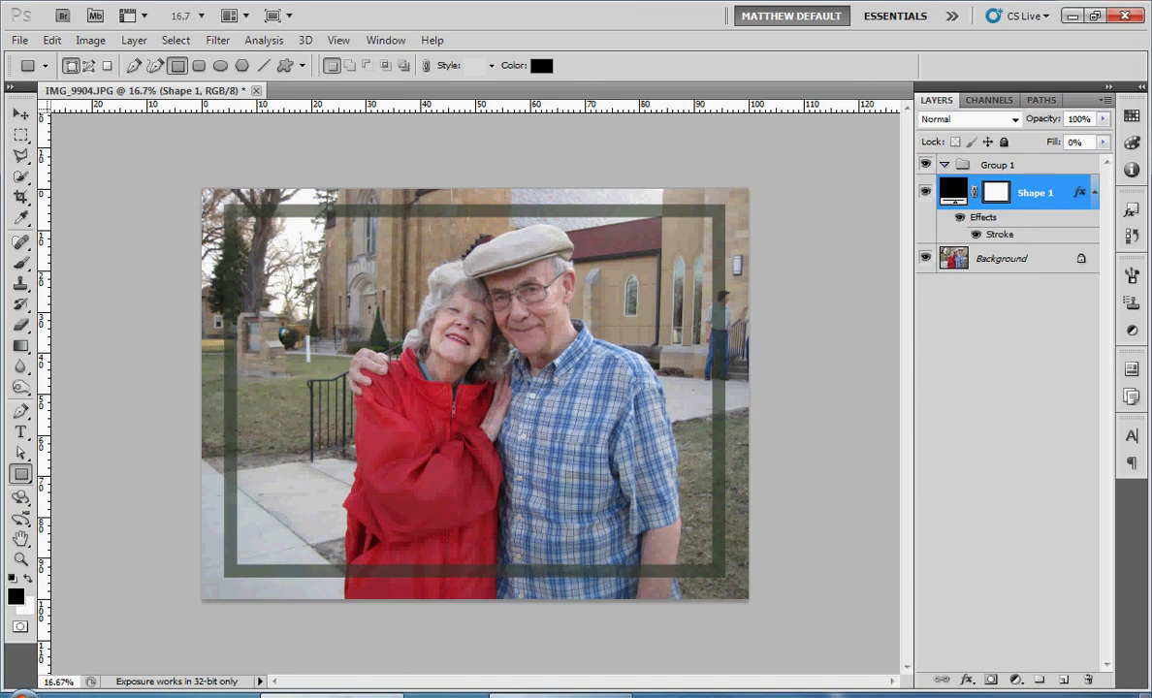
drag(1034, 192, 1034, 170)
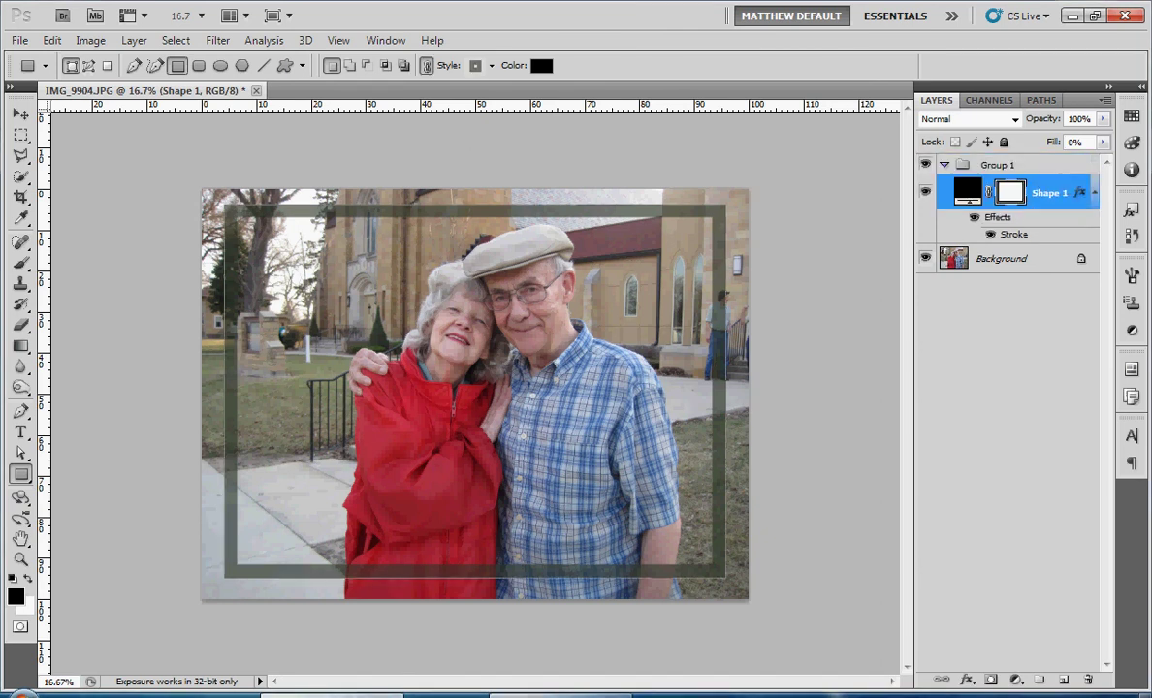
click(997, 164)
click(945, 163)
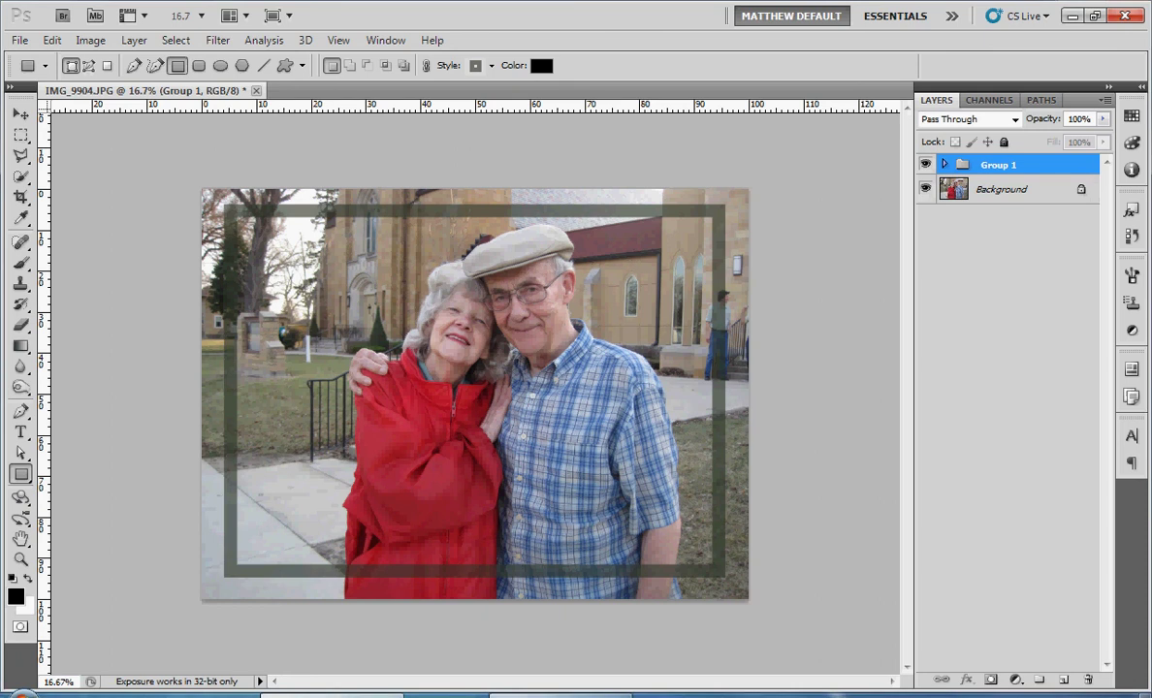
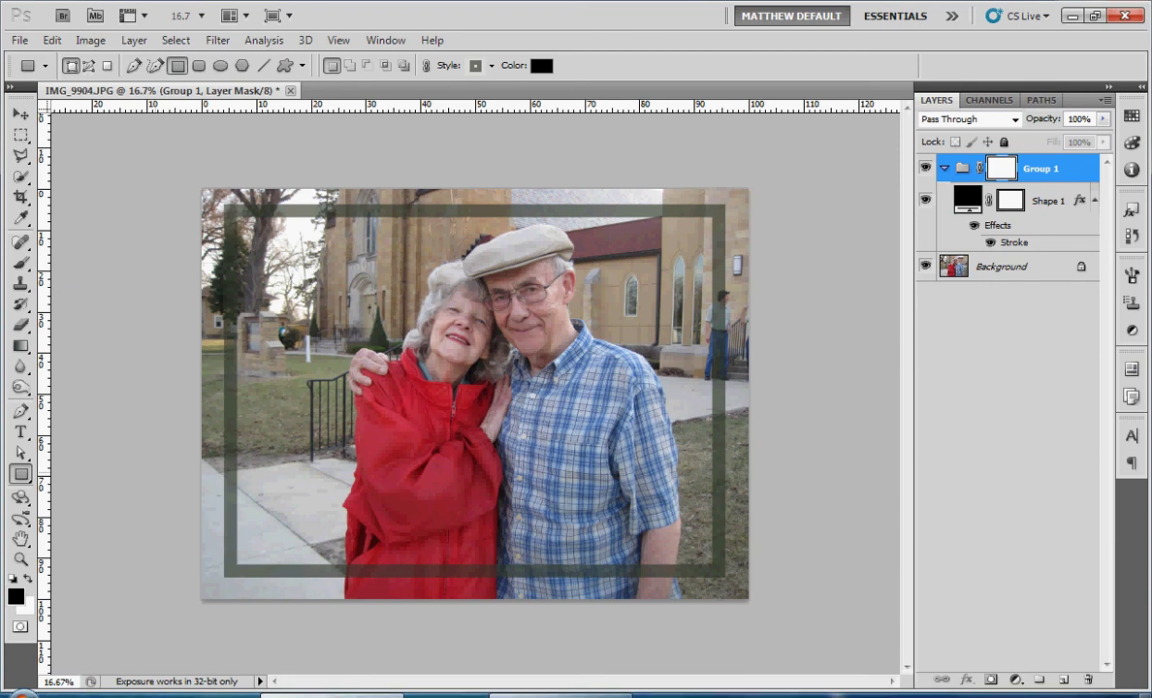
- Paint black with the 200 px brush on the group's mask to hide the frame's lower bar where it crosses the couple
key(b)
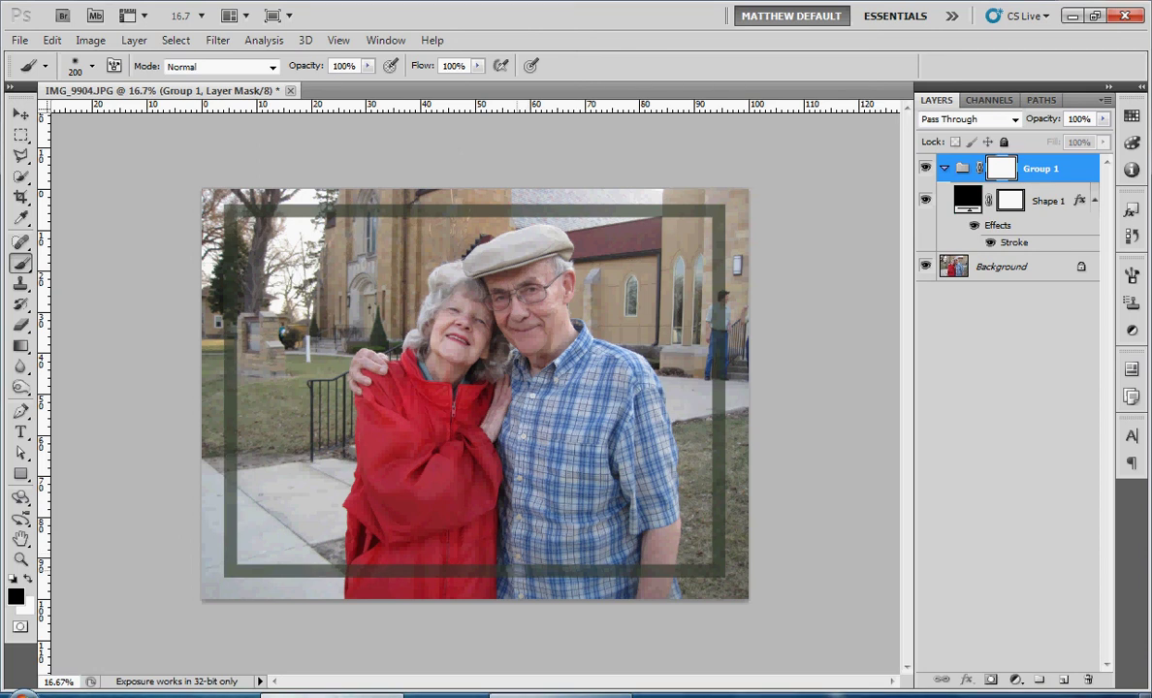
drag(439, 571, 386, 571)
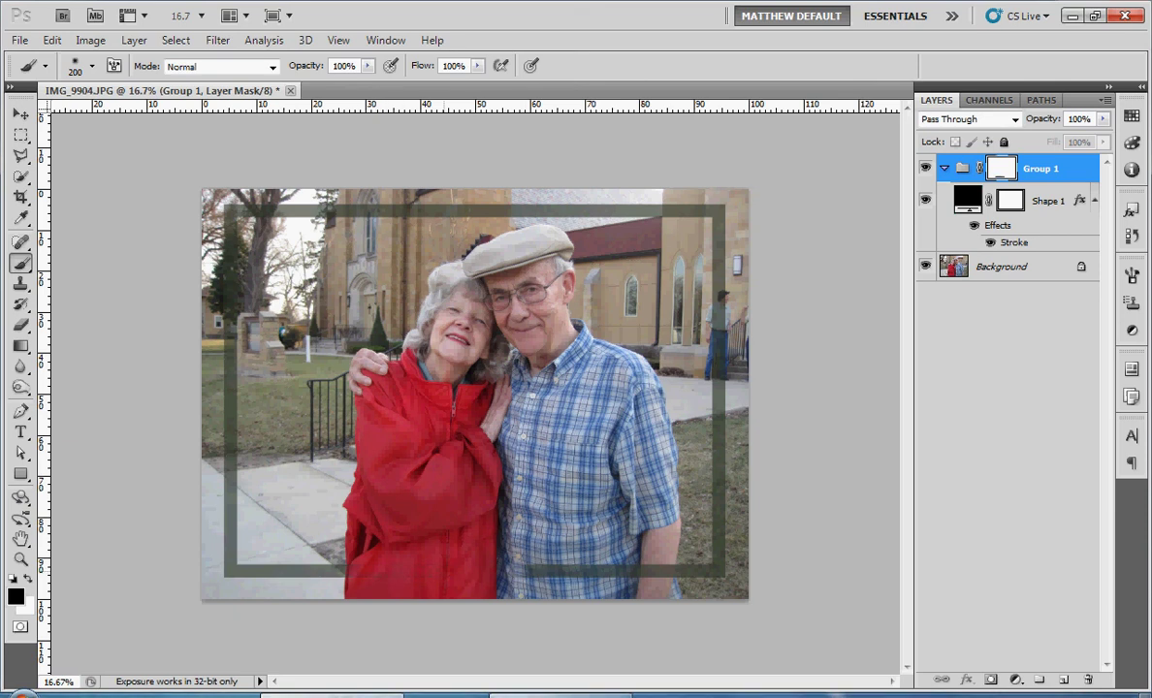
drag(485, 571, 658, 571)
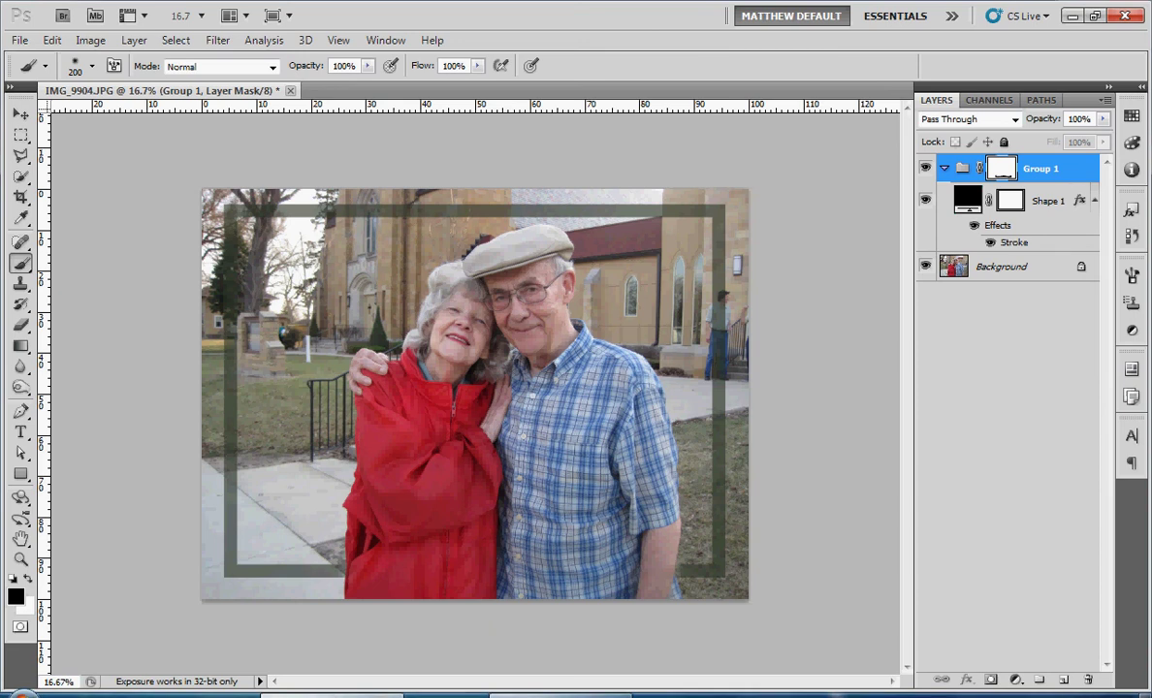
- Set the Shape 1 frame's stroke size to 18 px and its color to the red (#b42634) sampled from the woman's jacket
double_click(1075, 201)
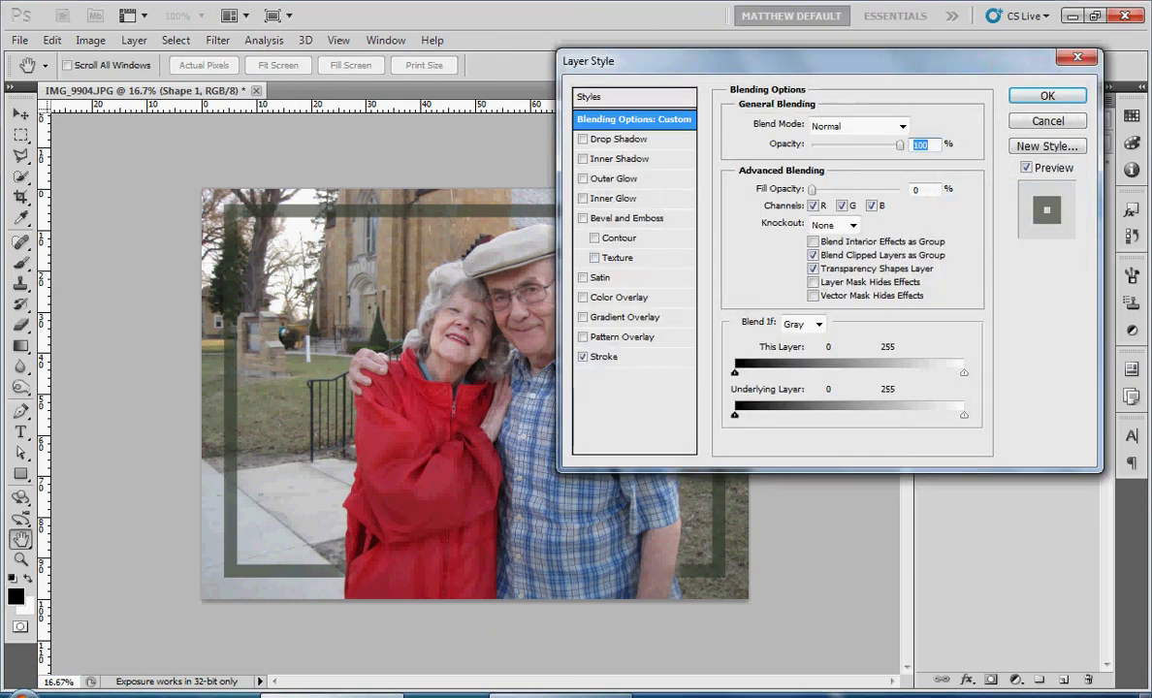
click(634, 357)
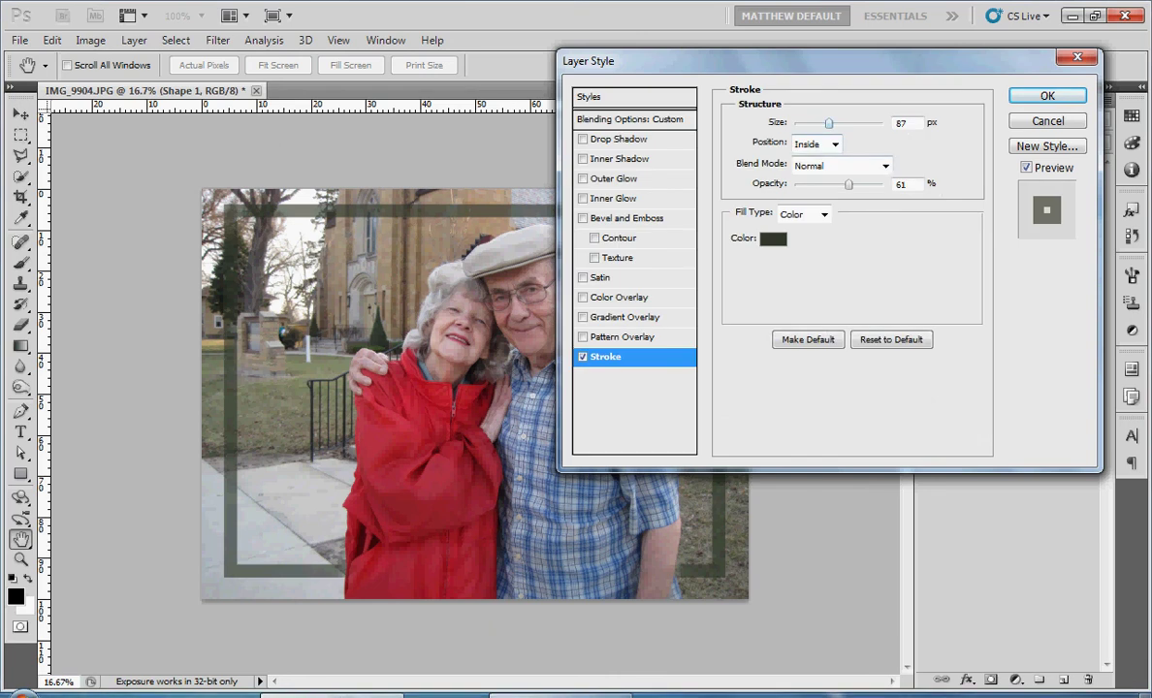
drag(830, 123, 751, 115)
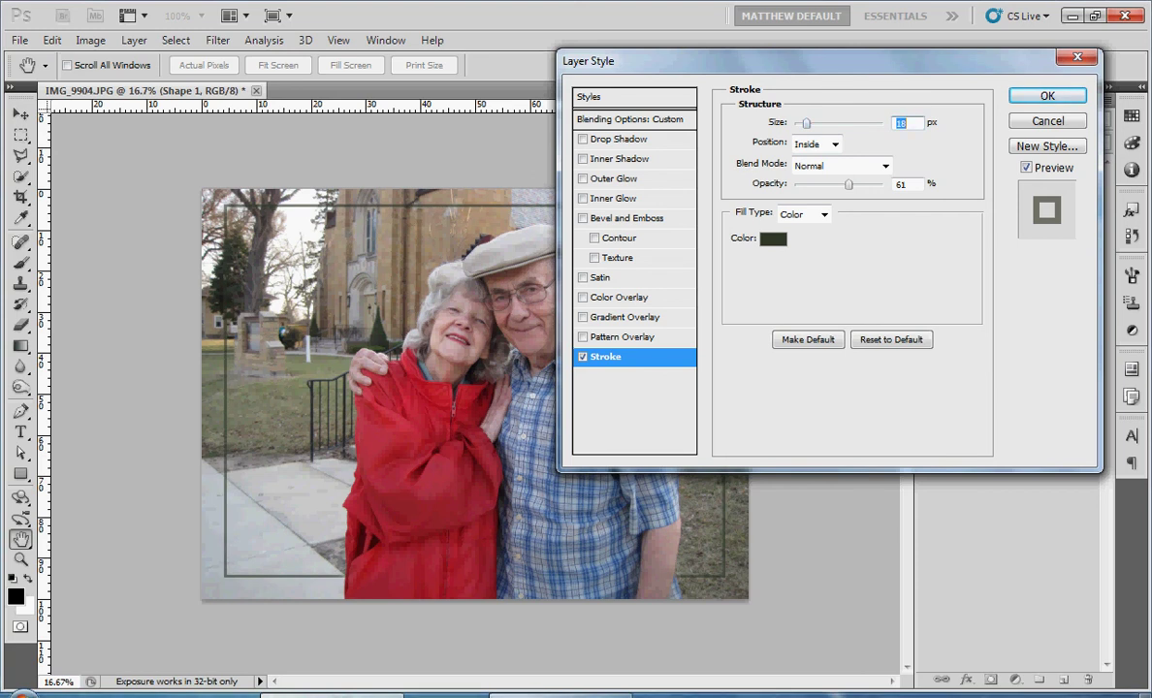
click(773, 239)
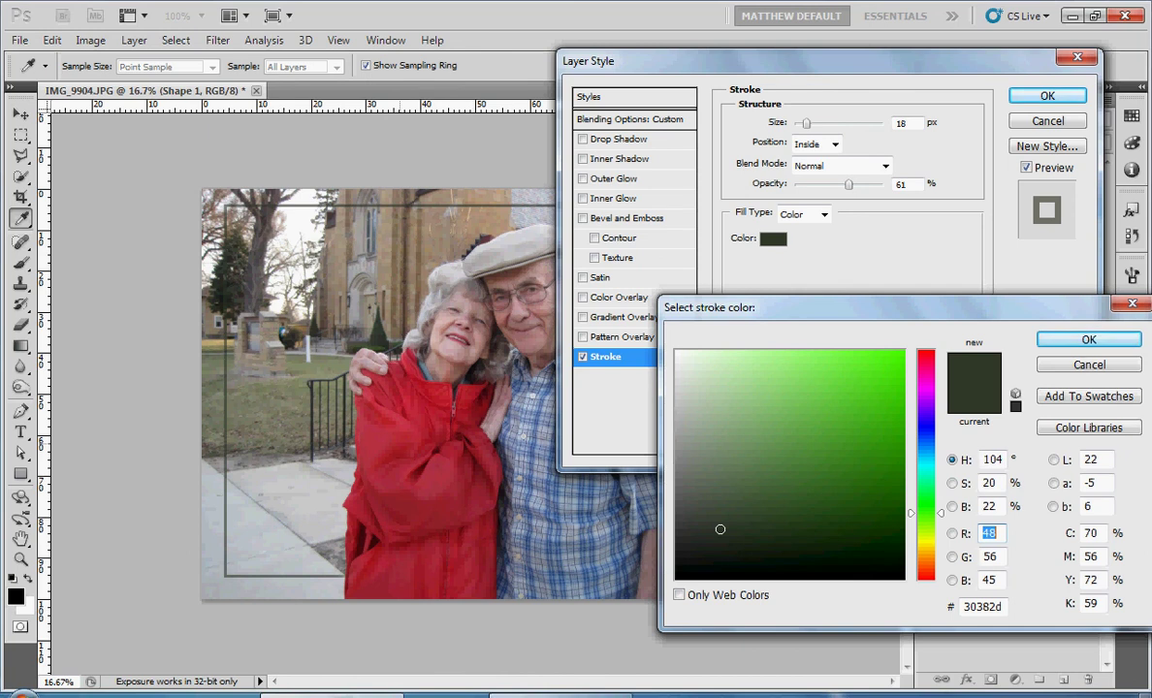
click(427, 446)
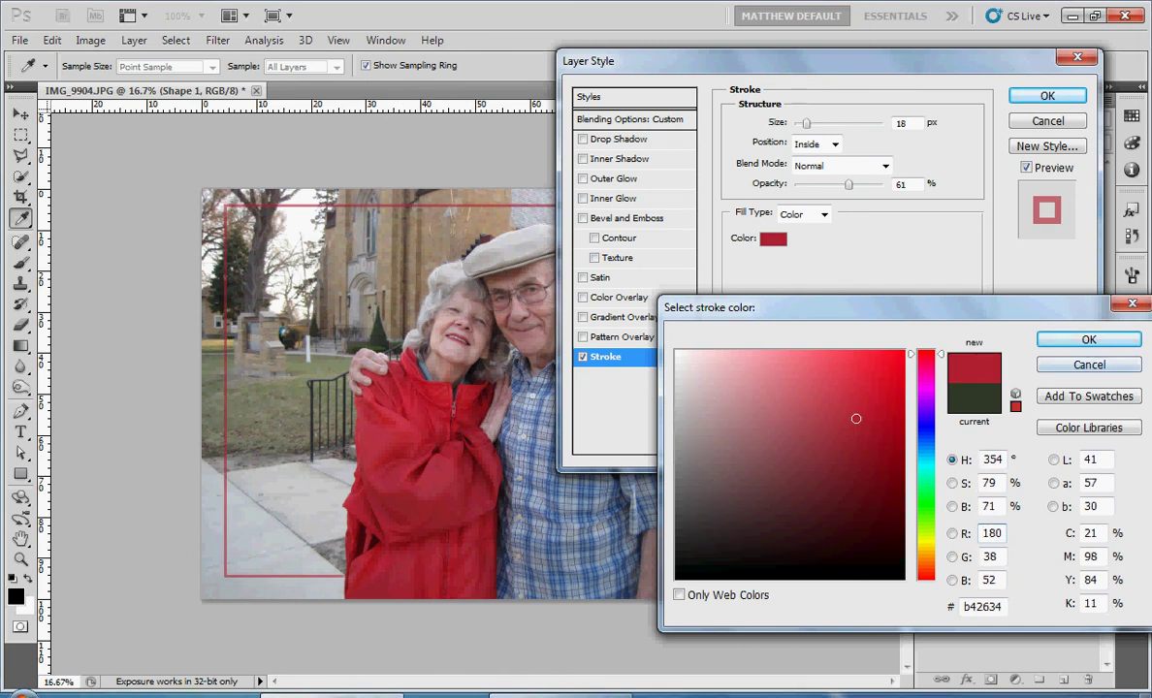
key(Return)
key(Return)
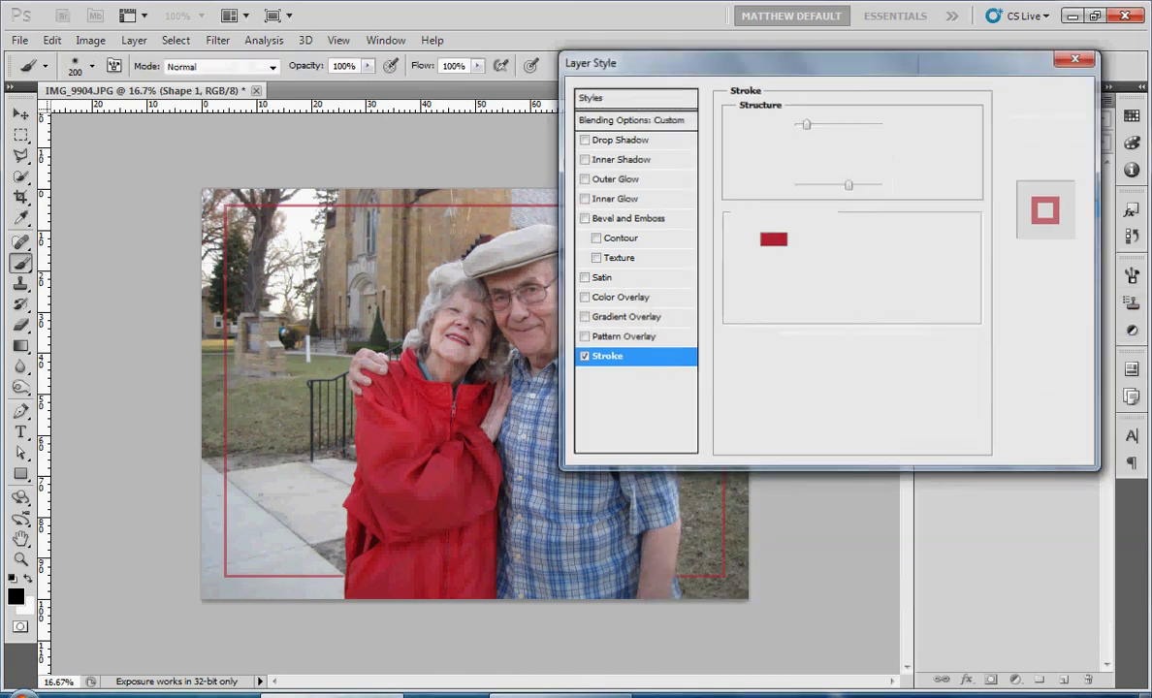